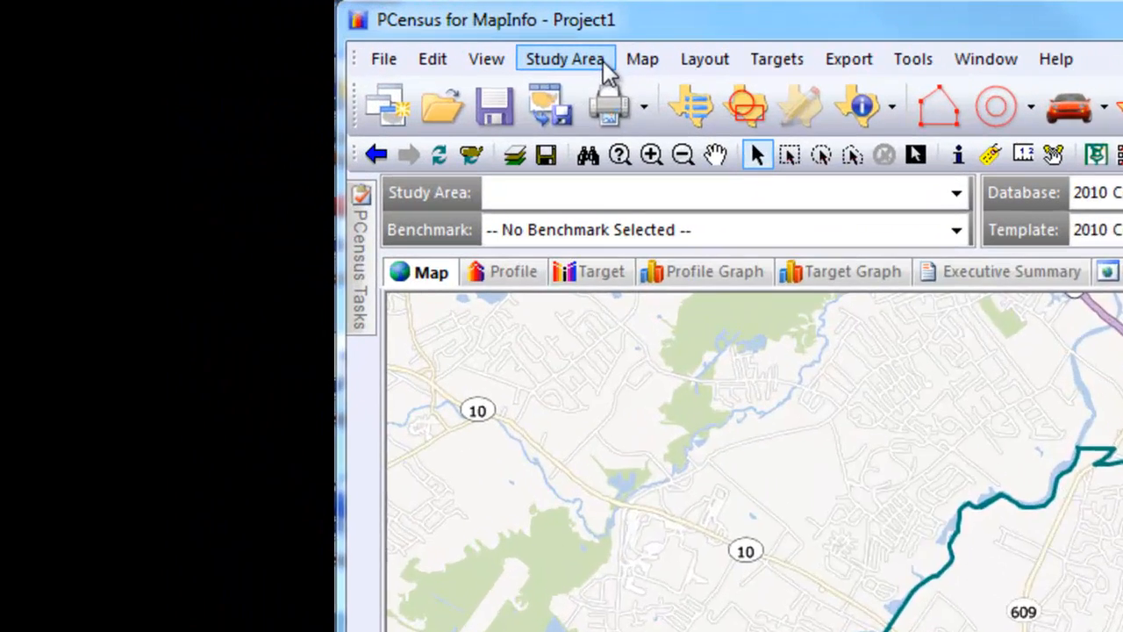
Start a new SiteScan study area whose grid rectangle covers regions selected from the map
click(349, 35)
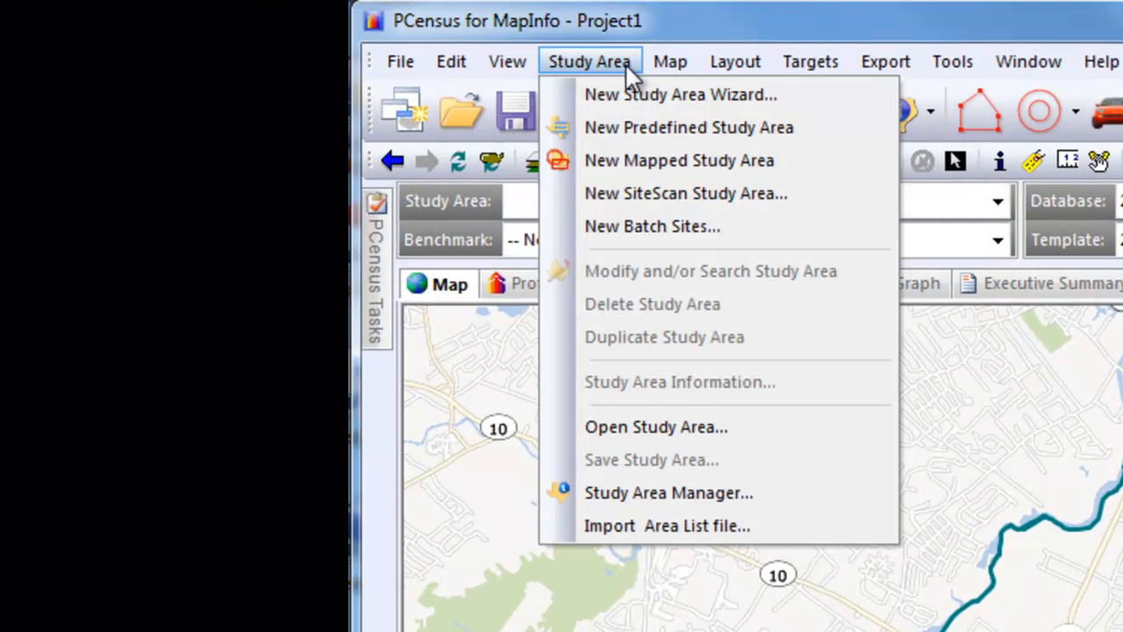
click(831, 192)
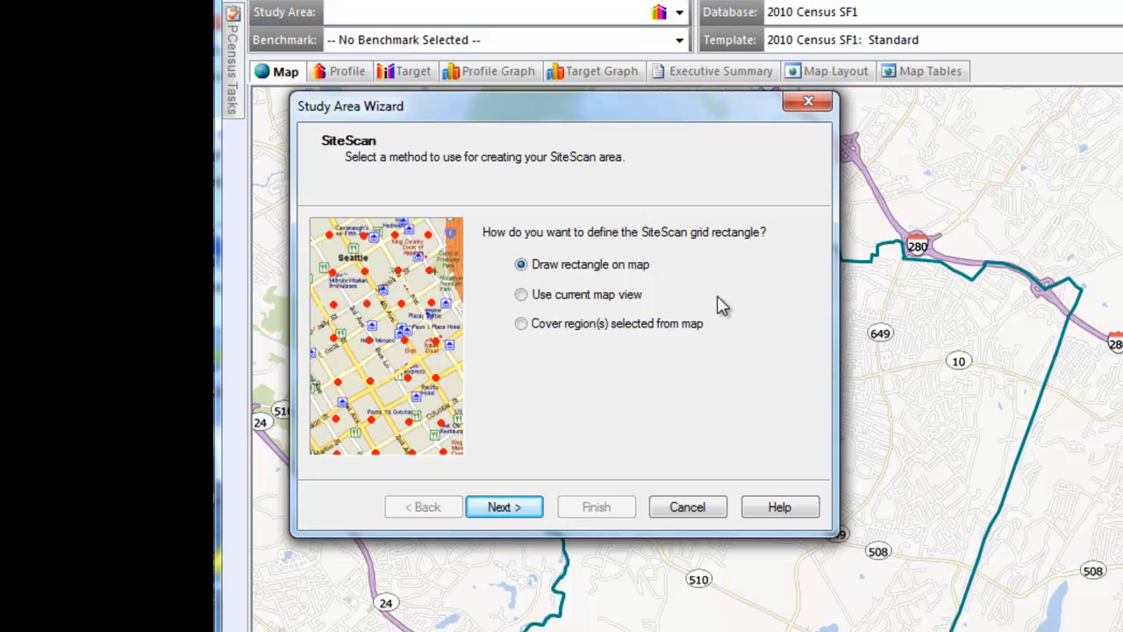
click(522, 325)
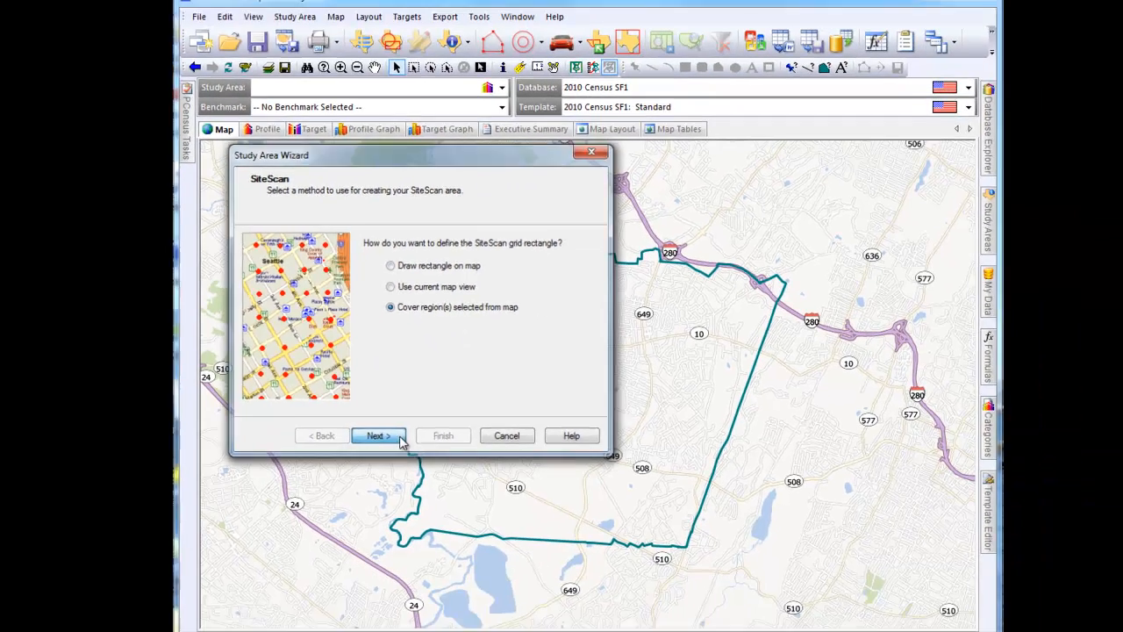
click(503, 508)
Select the outlined township polygon as the SiteScan region, using the NAME field for polygon names and leaving map labels off
drag(322, 8, 353, 165)
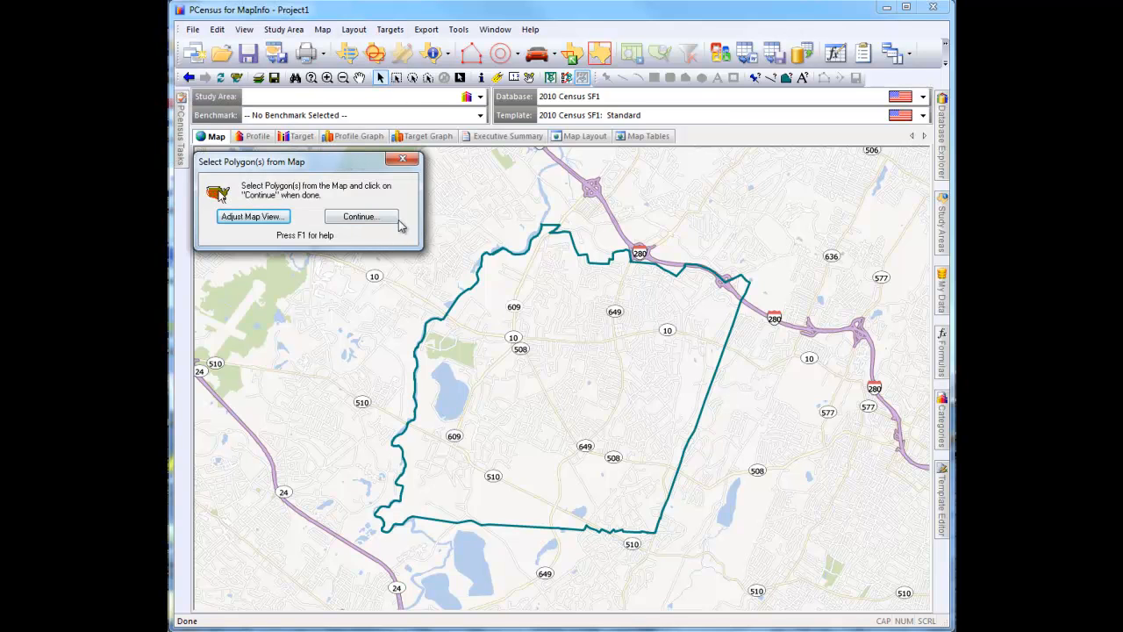
click(382, 81)
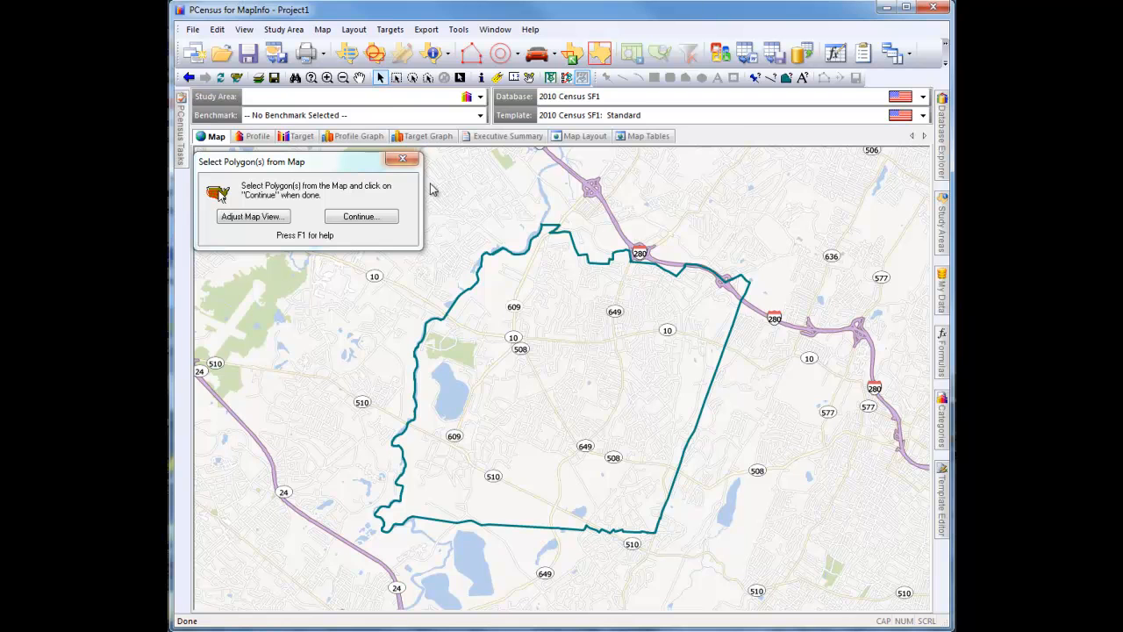
click(499, 293)
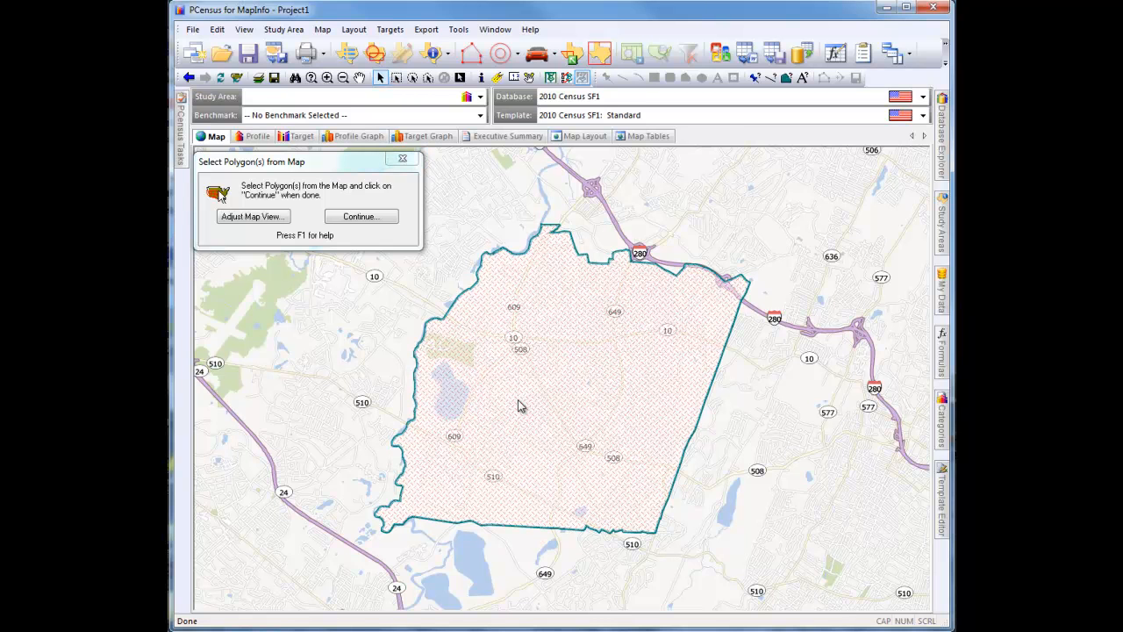
click(394, 220)
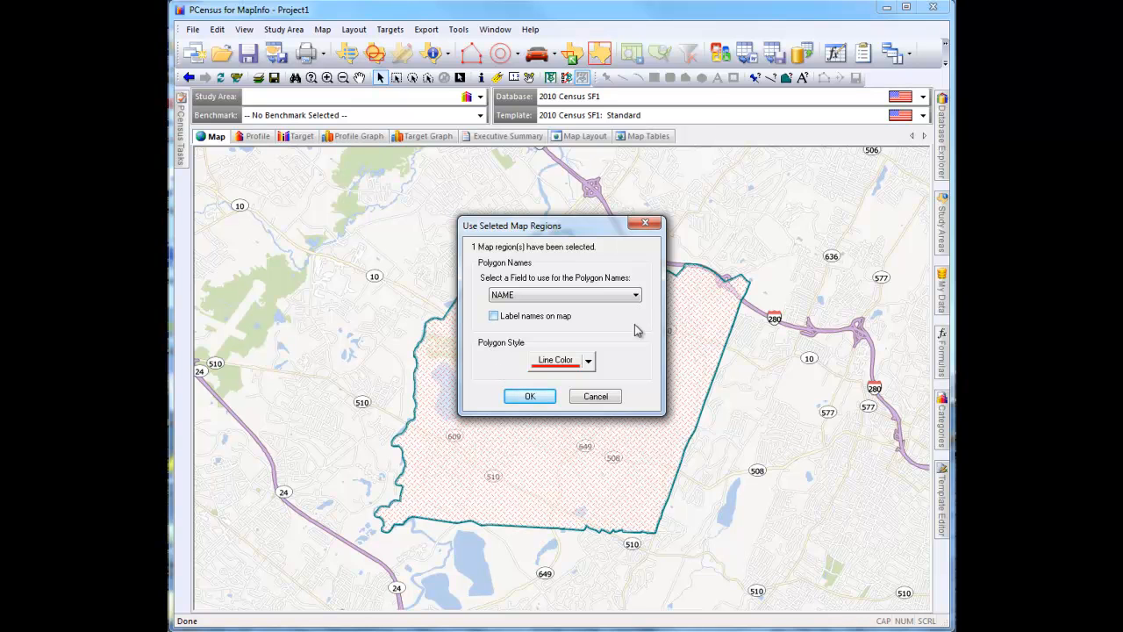
click(547, 400)
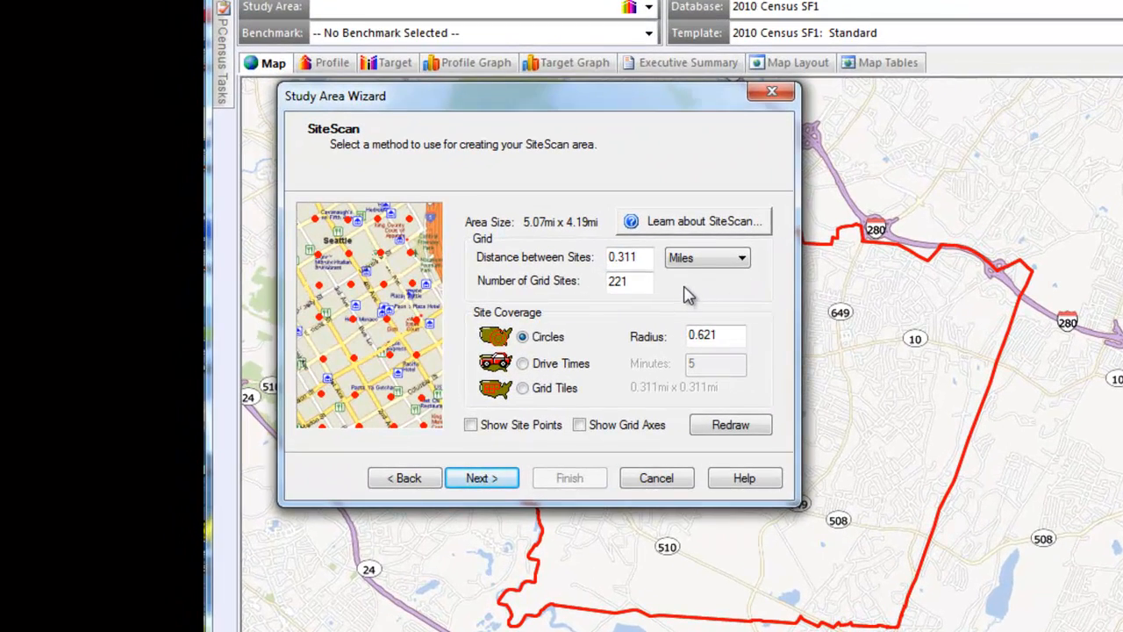
Set the grid's distance between sites to 0.25 miles and the site coverage to 5-minute drive times
double_click(621, 262)
text(0.25)
click(526, 364)
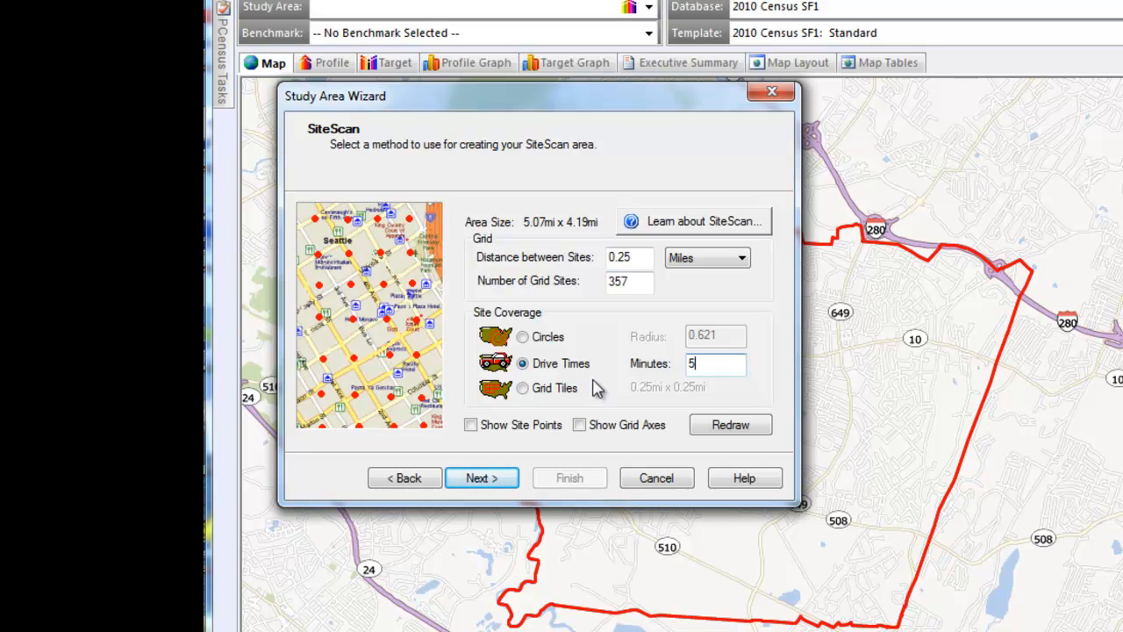
click(511, 488)
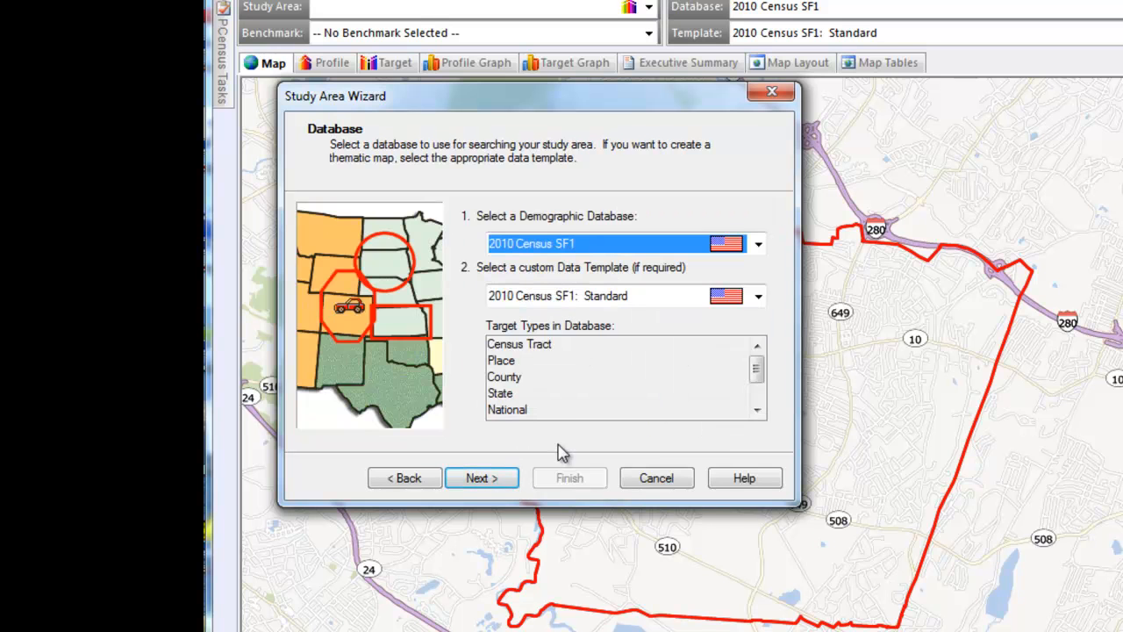
Accept the 2010 Census SF1 database with its Standard template and review and keep the Demographics lifestyle for the target list
click(514, 486)
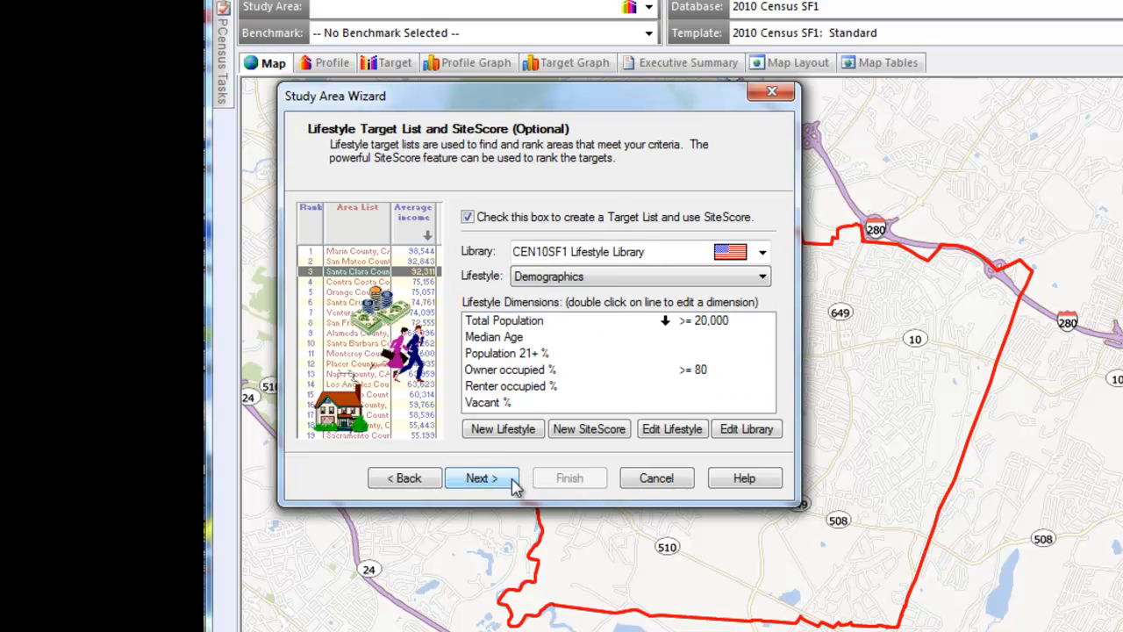
click(702, 436)
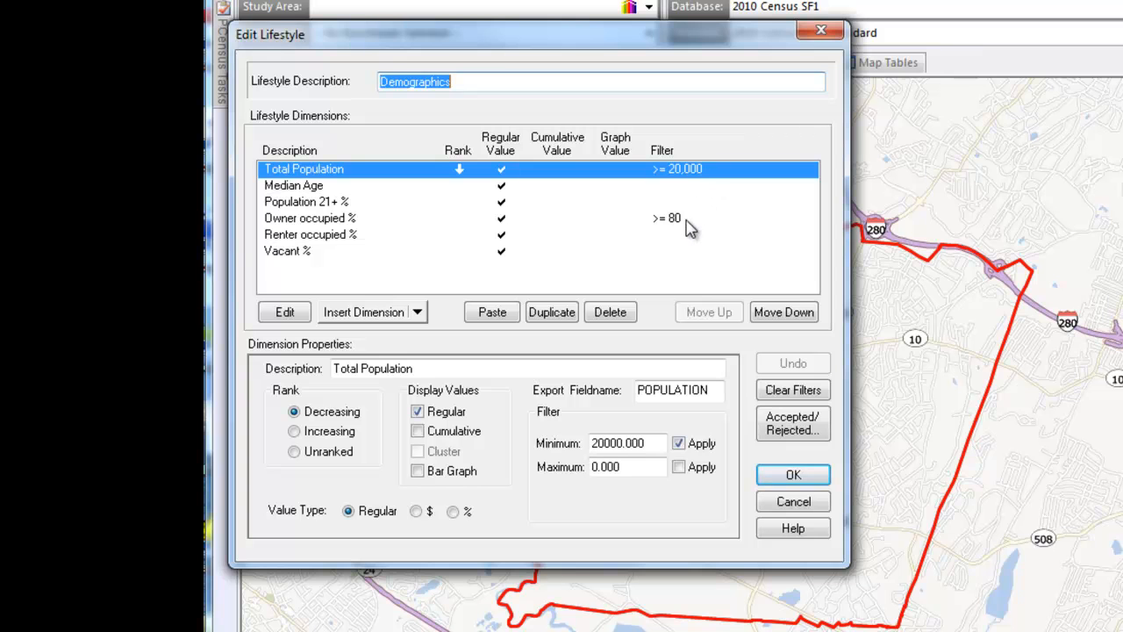
click(810, 476)
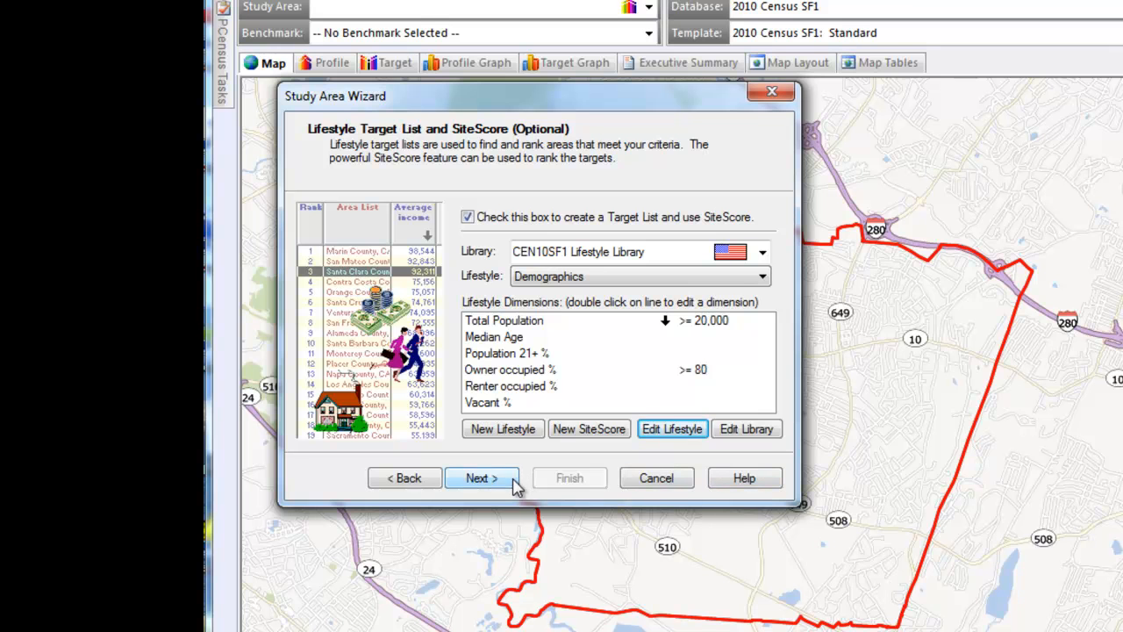
click(481, 478)
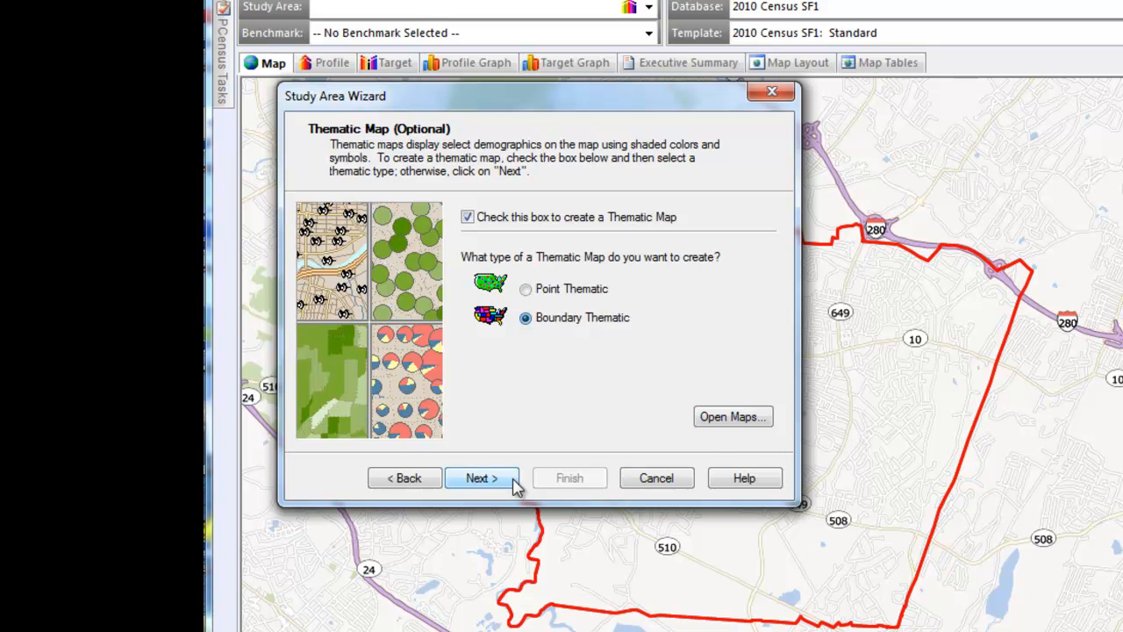
Set up a boundary thematic map of Total Population with five equal ranges, without exporting any pointfile tables
click(481, 478)
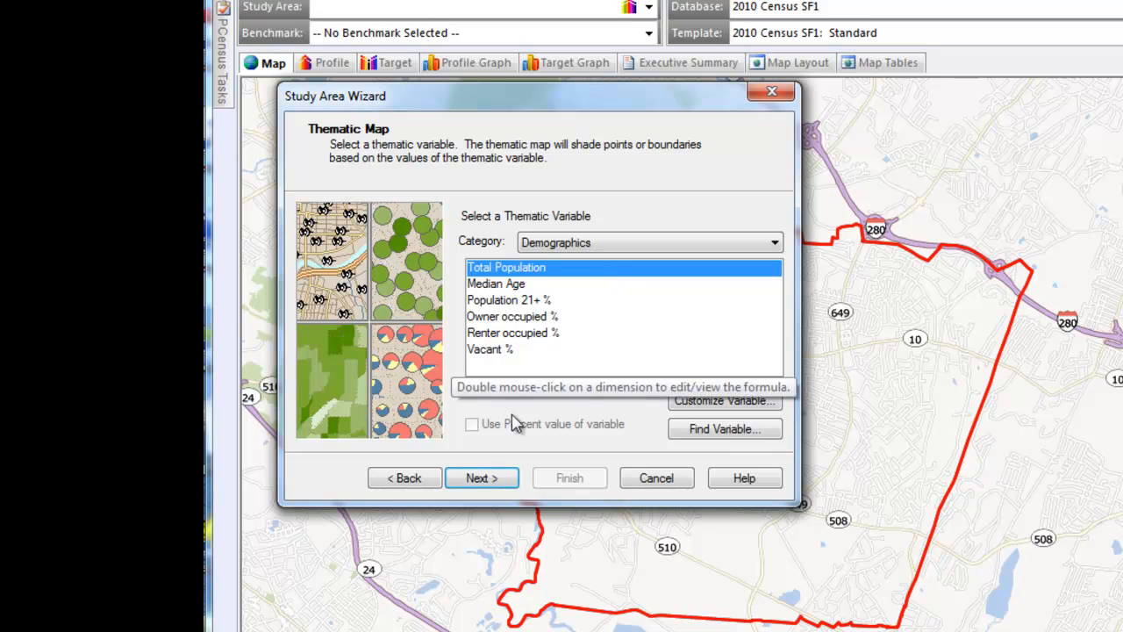
click(515, 484)
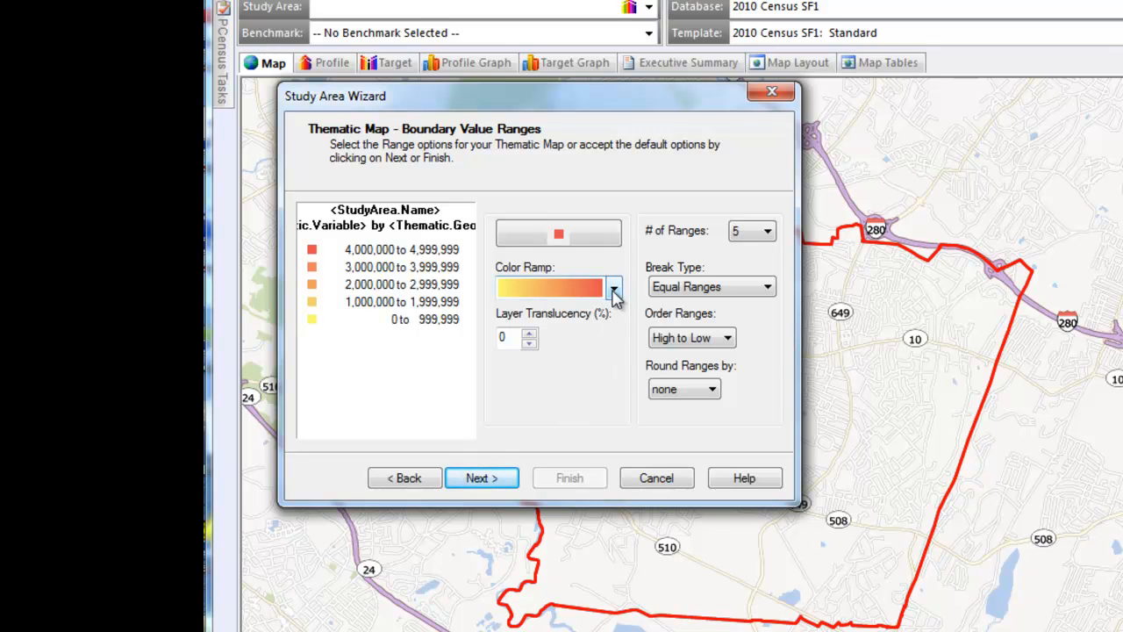
click(514, 485)
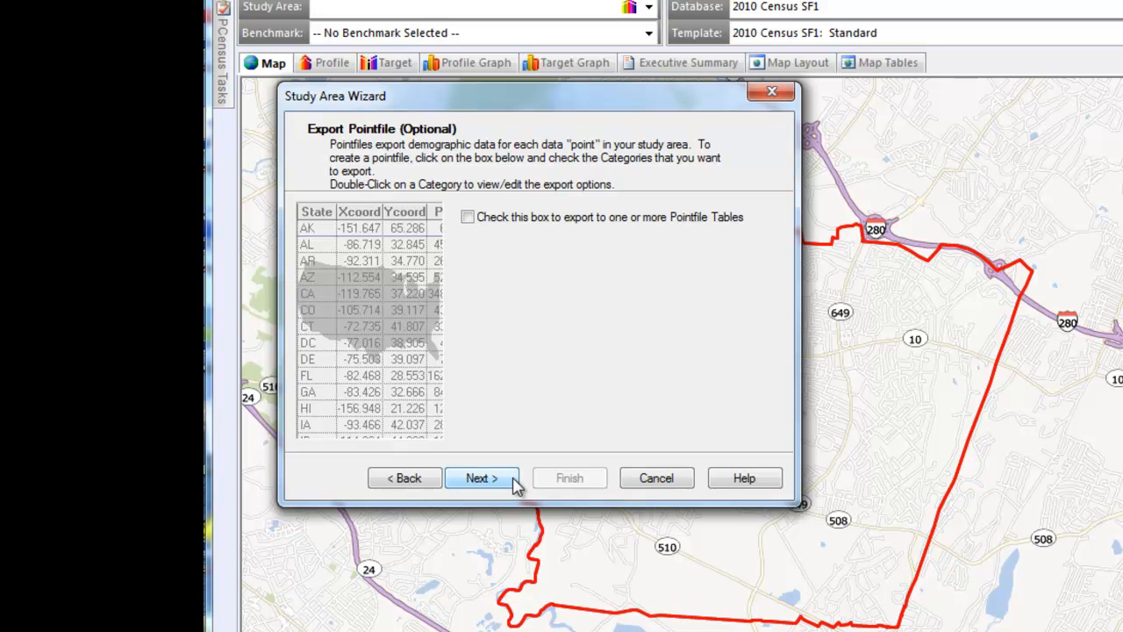
click(514, 482)
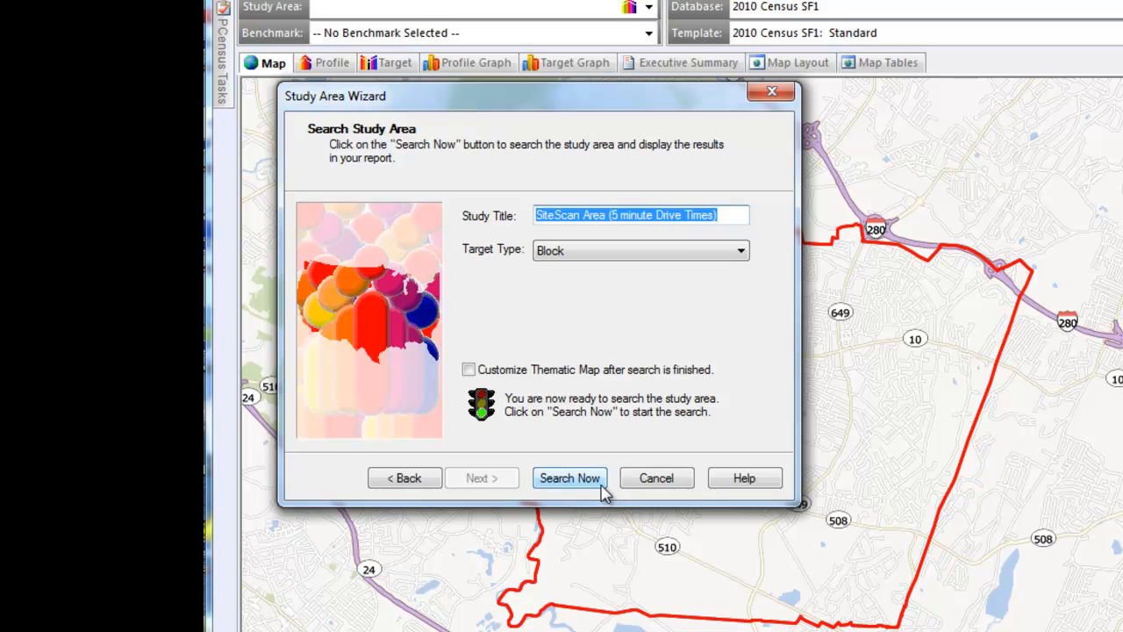
Search the study area with Block as target type, turning the display of points on the map on and off during the scan
click(746, 255)
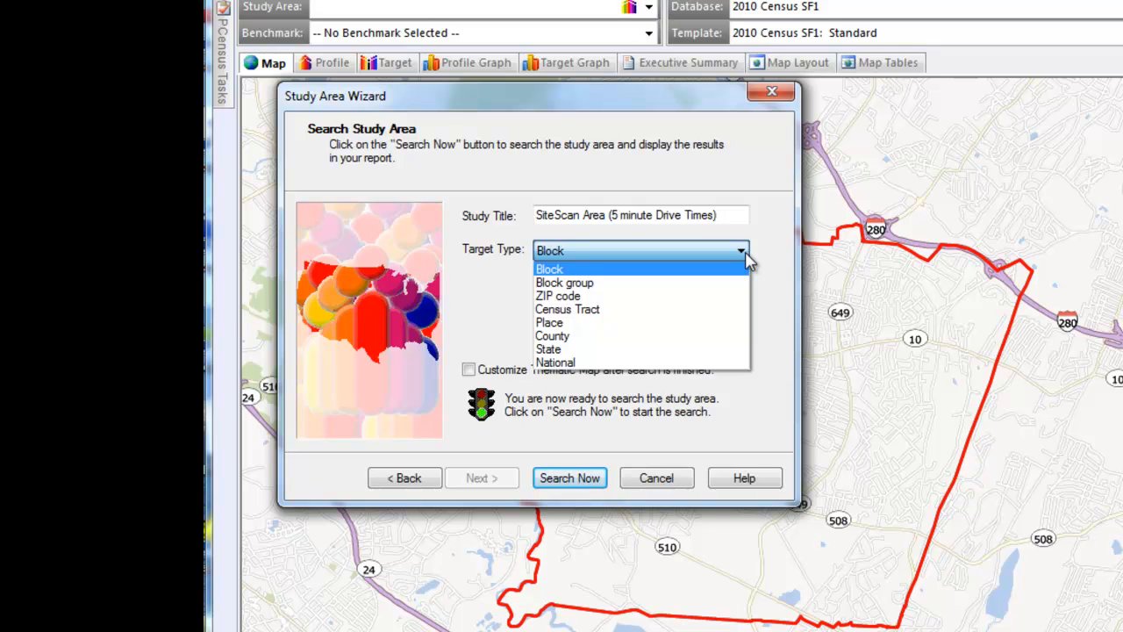
click(746, 256)
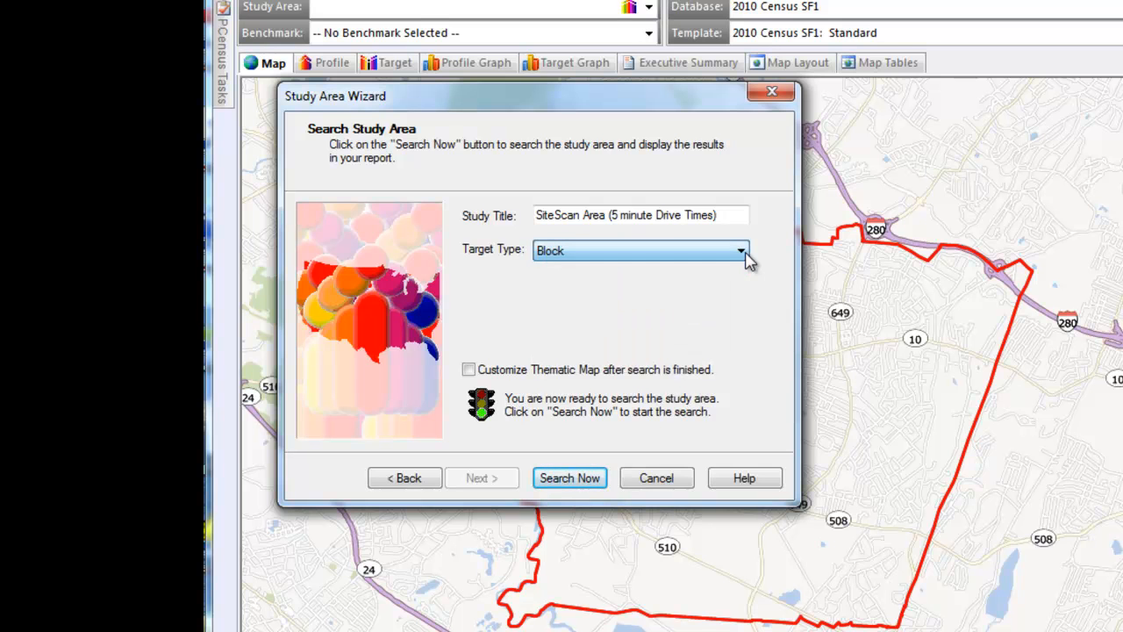
click(602, 478)
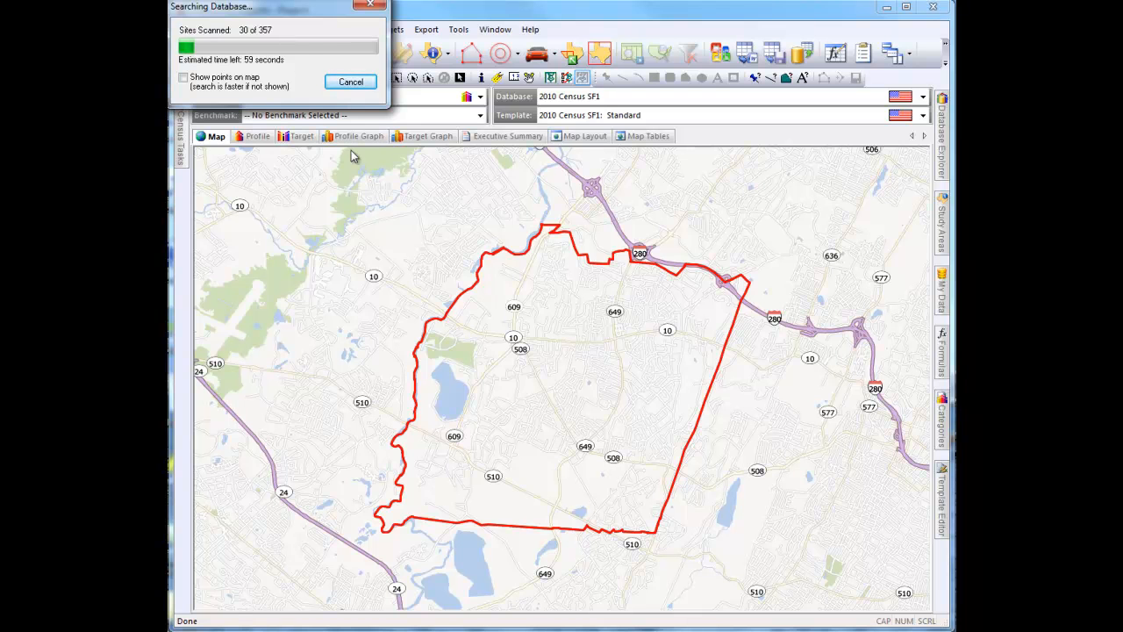
click(183, 78)
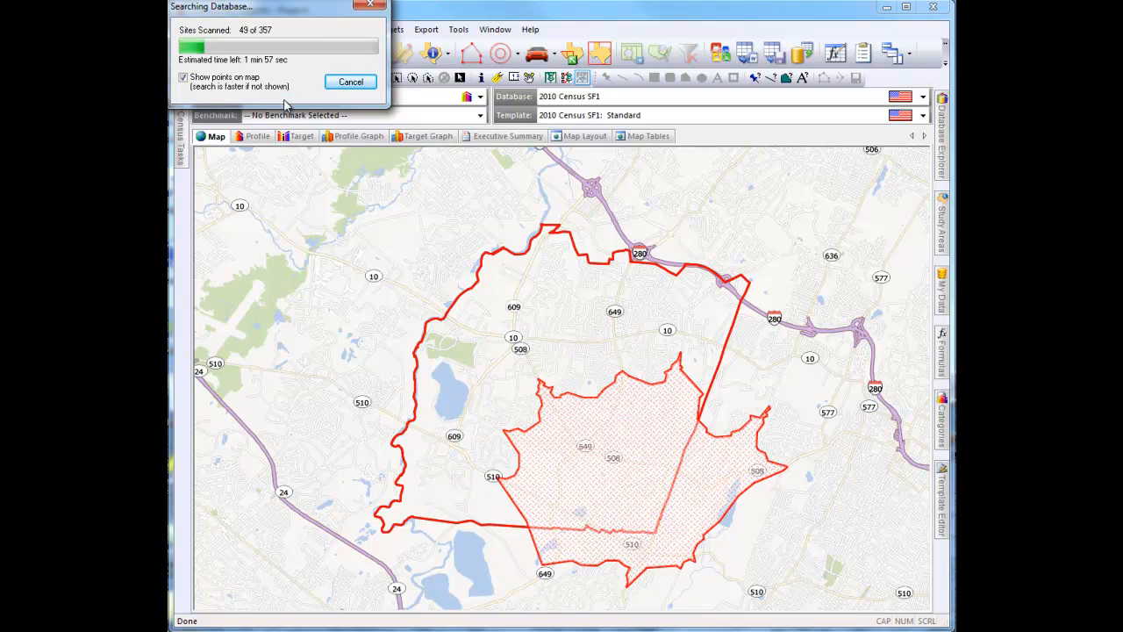
click(276, 87)
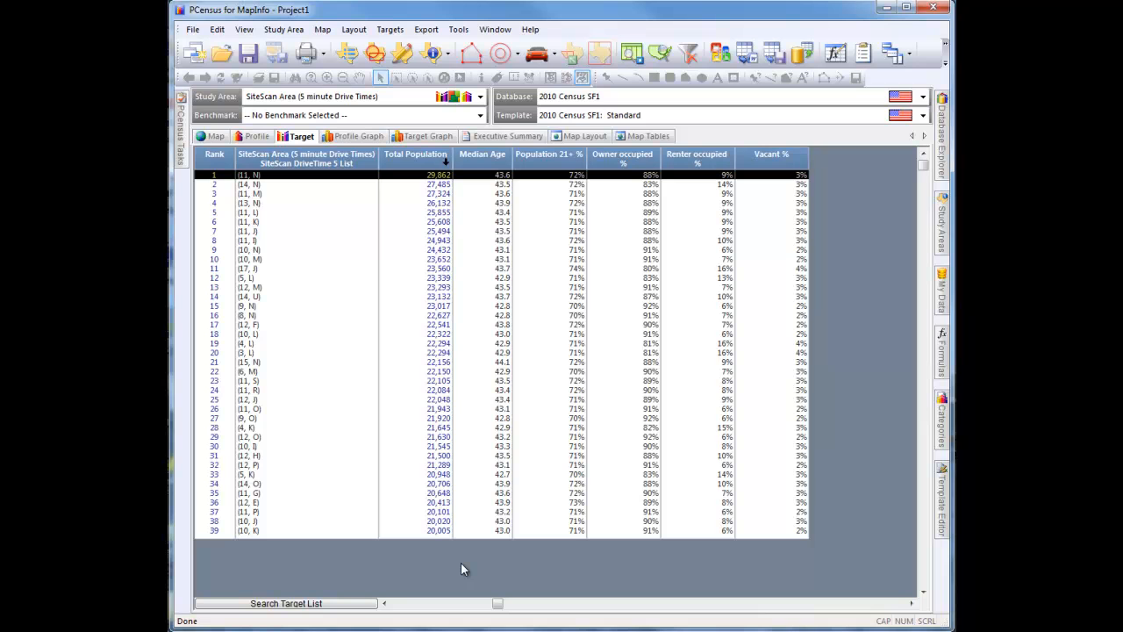
Merge the Best Sites 3 Ranges template into the map's Ranges by Population thematic layer
click(215, 136)
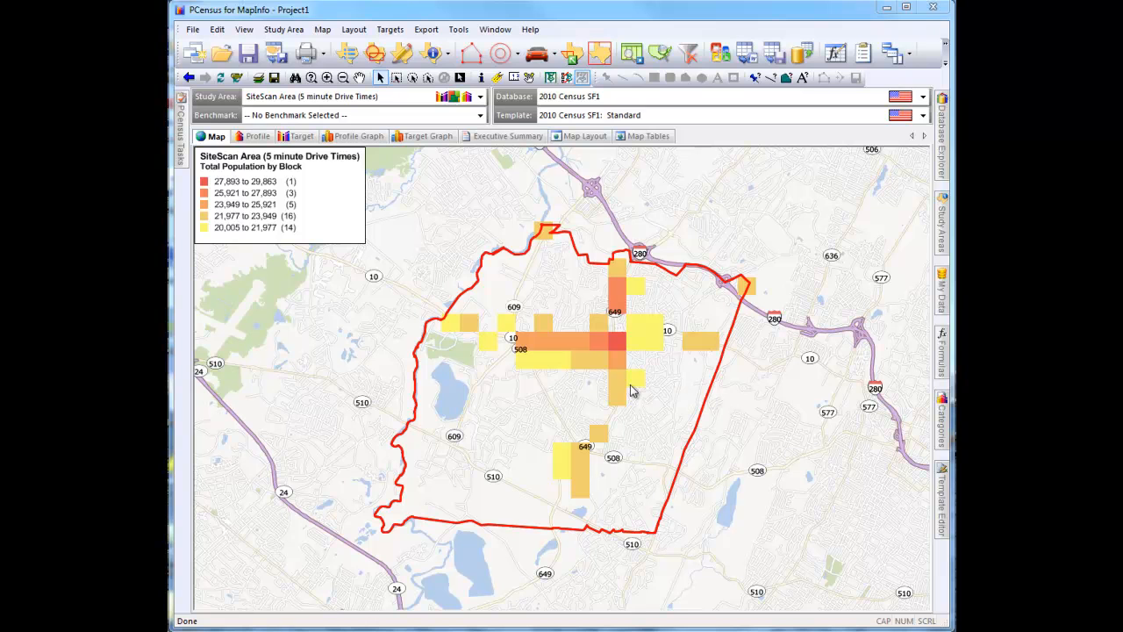
right_click(535, 394)
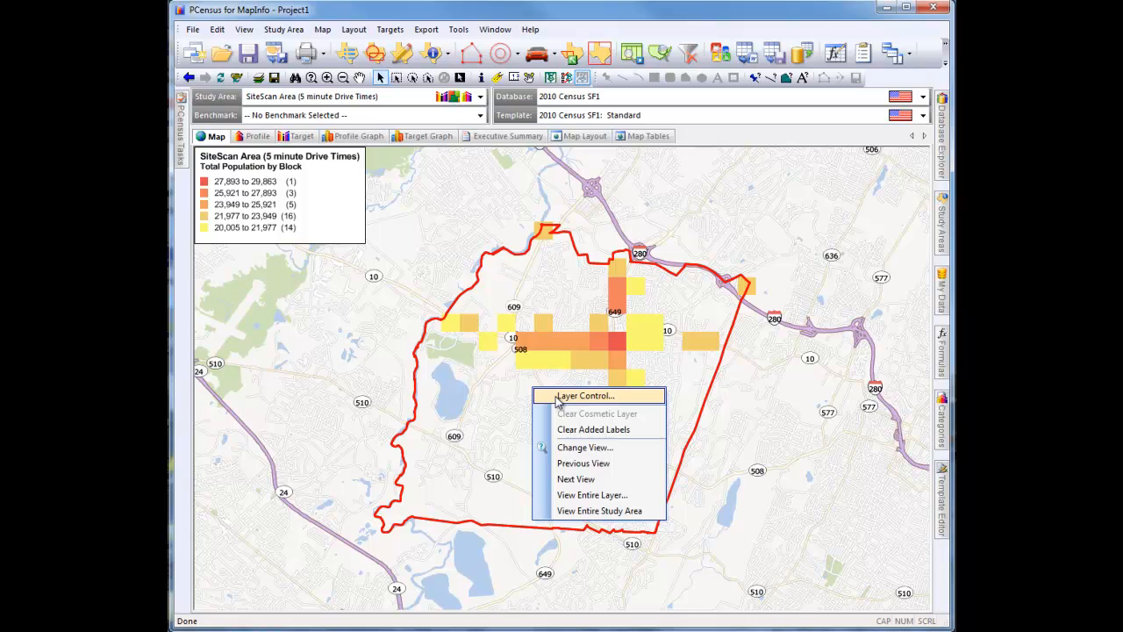
click(558, 399)
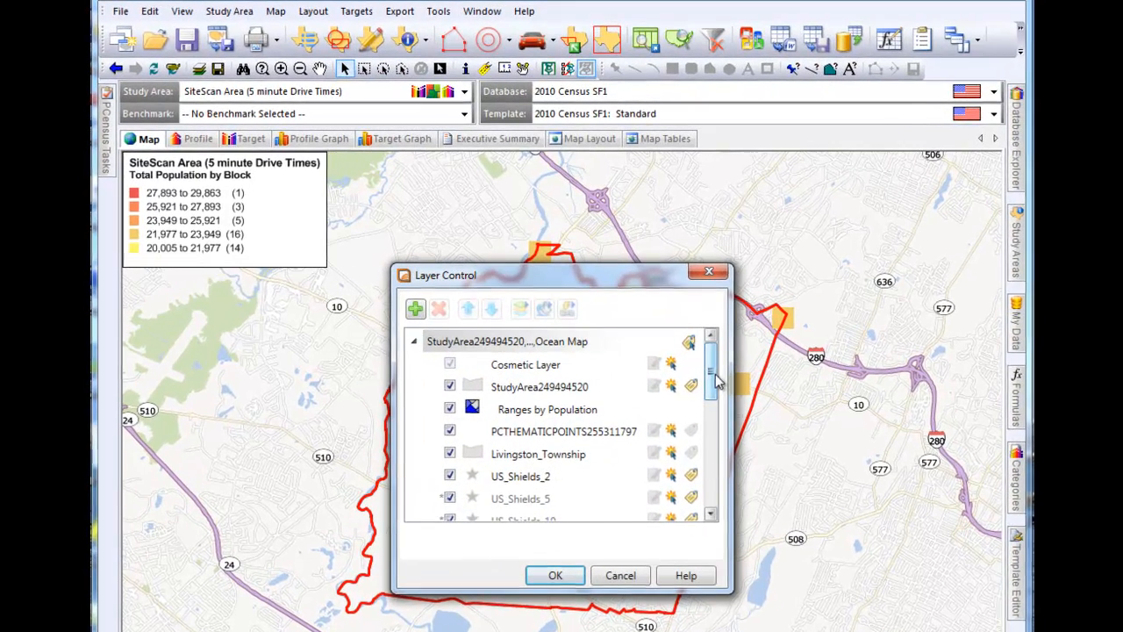
double_click(609, 410)
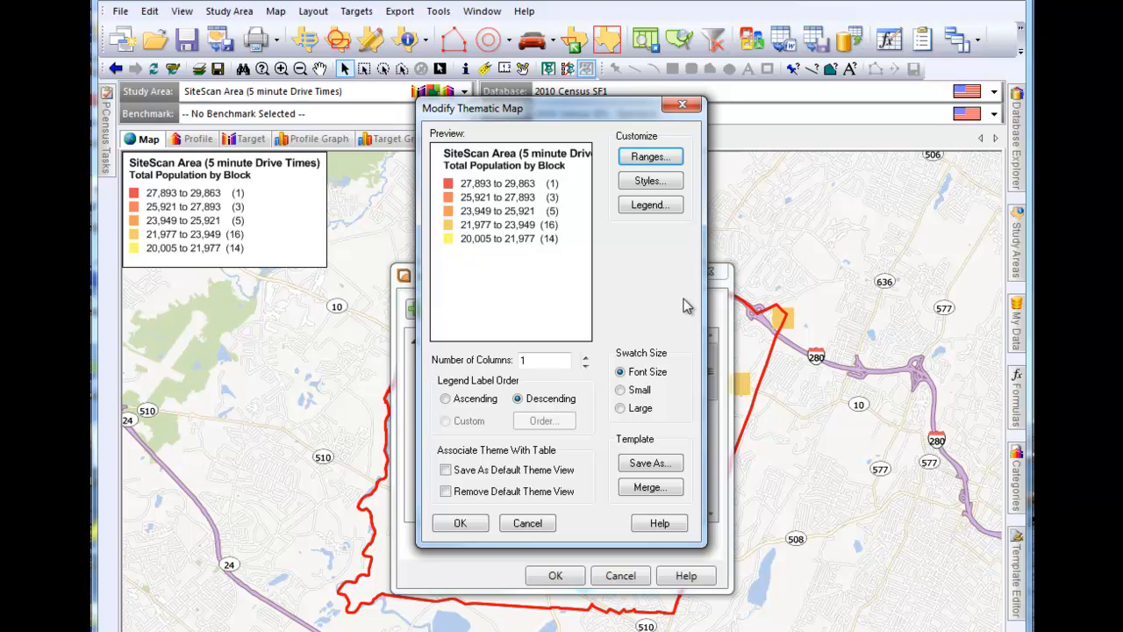
click(650, 488)
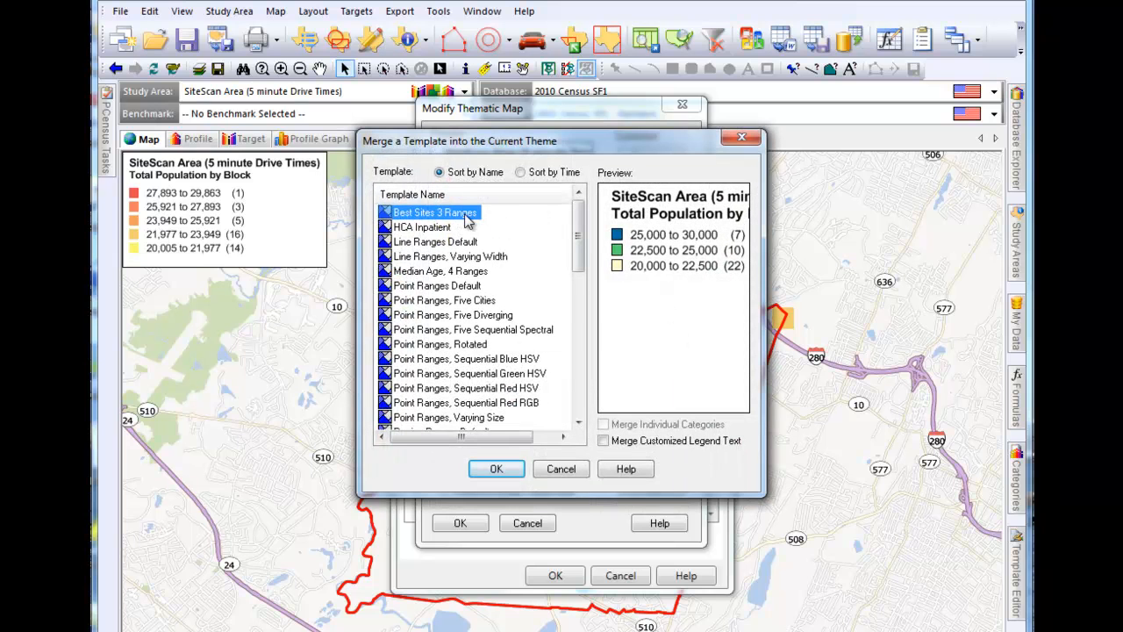
click(497, 468)
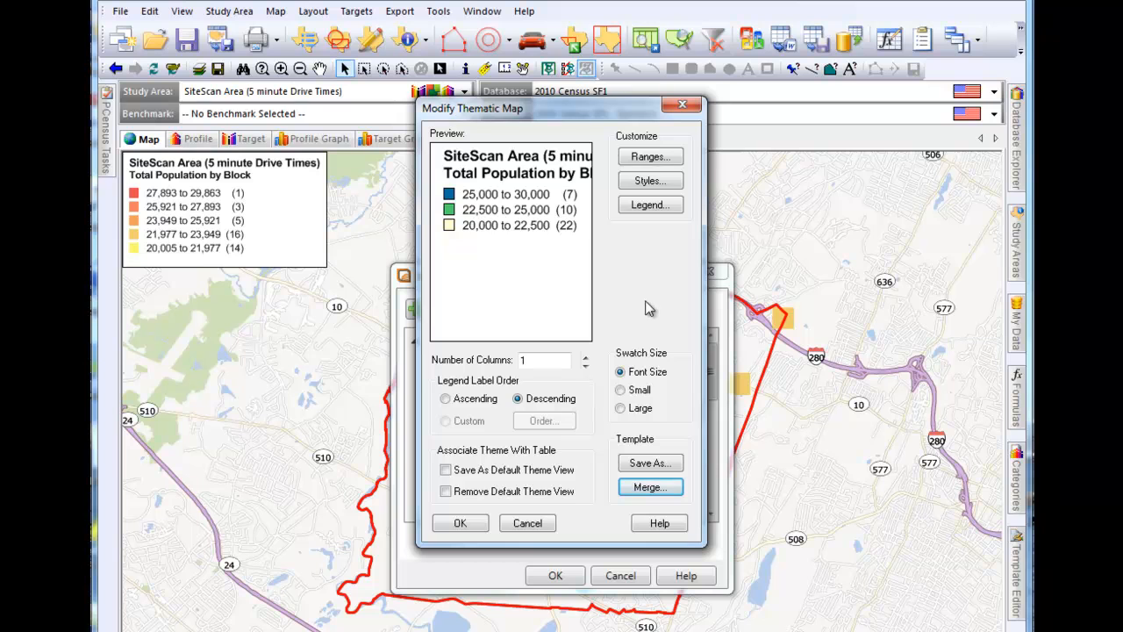
Change the thematic legend's title to "Best Sites" and its subtitle to "Total Population by Drive Time Grid", and apply the layer changes
click(672, 207)
drag(514, 220, 296, 228)
text(Best Sites)
drag(430, 289, 484, 291)
text(Drive Time Grid)
click(511, 451)
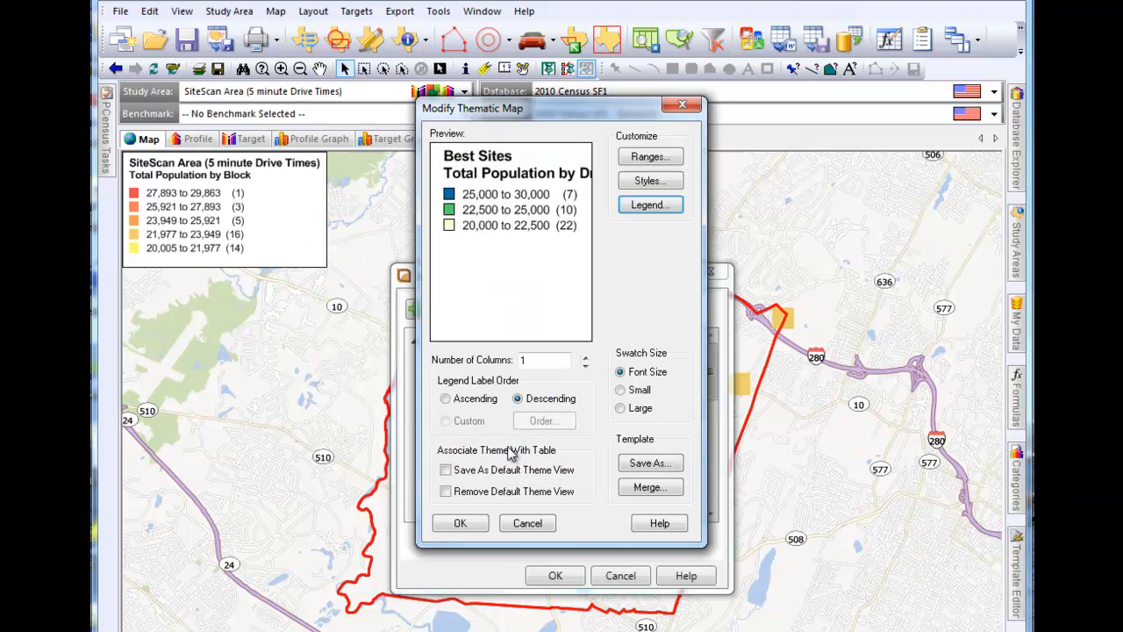
click(460, 523)
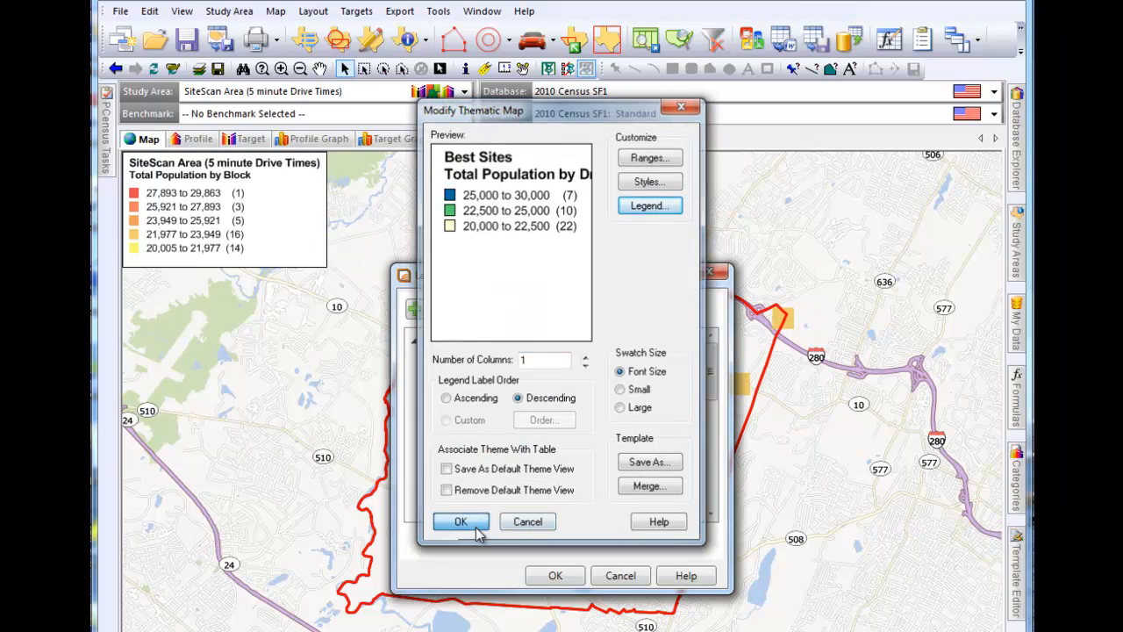
click(575, 580)
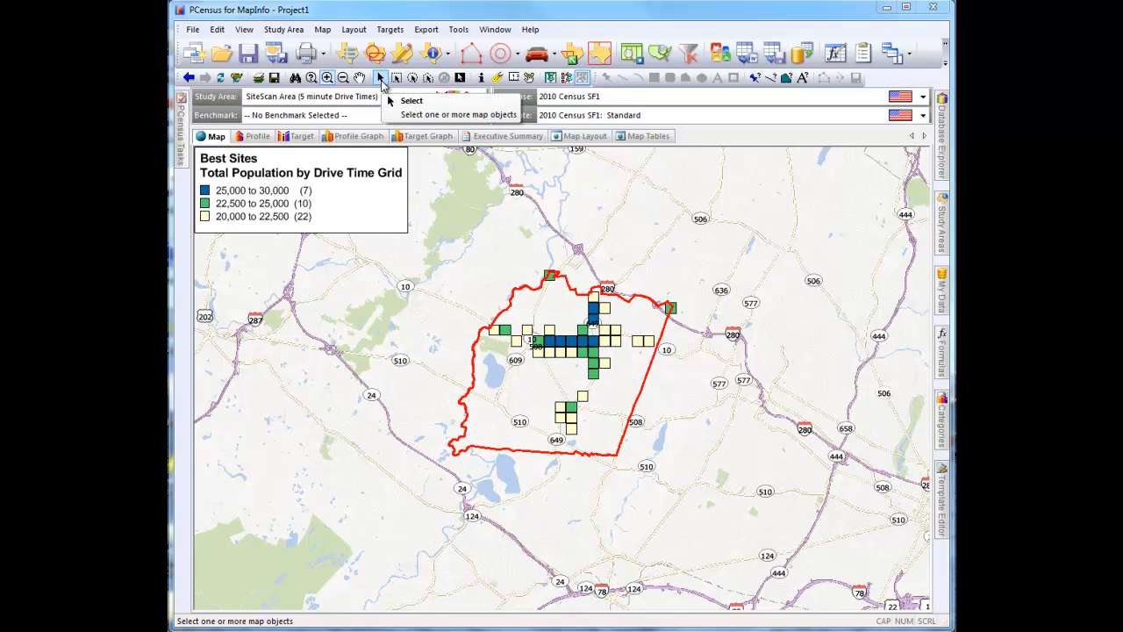
Profile the top-ranked target (11, N) from the target list and return to the map to view its drive-time area
click(381, 79)
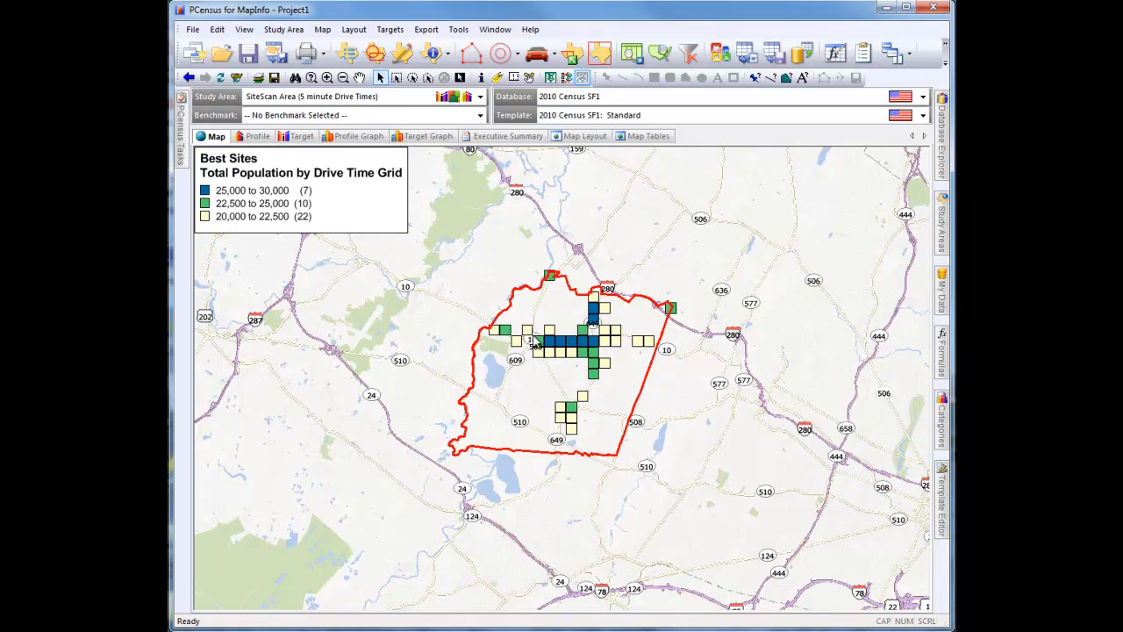
click(301, 136)
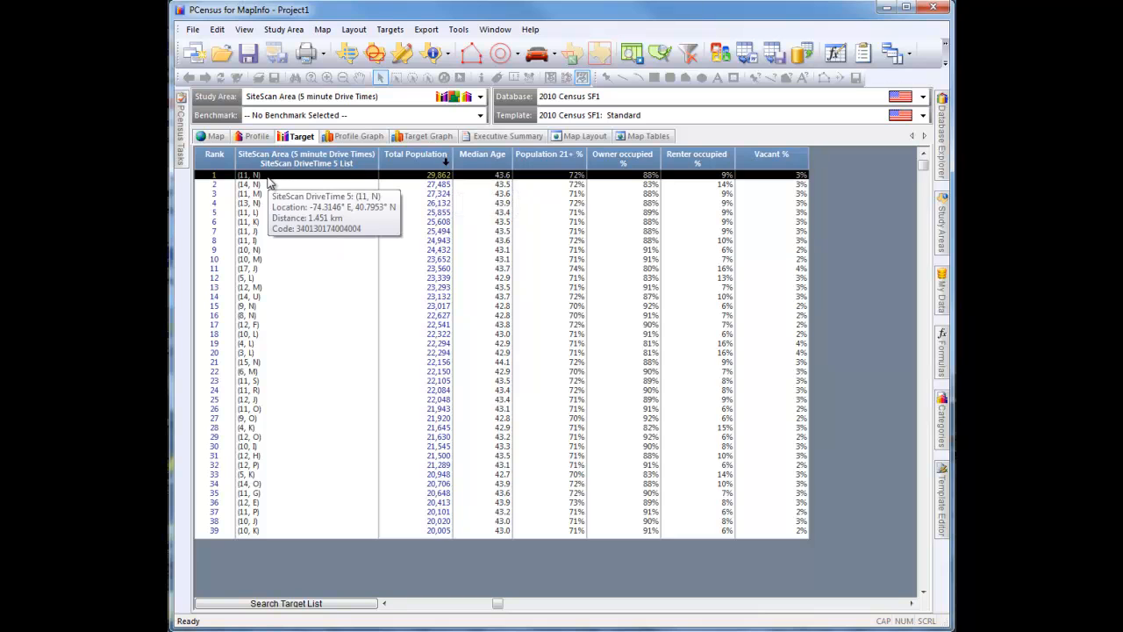
right_click(275, 178)
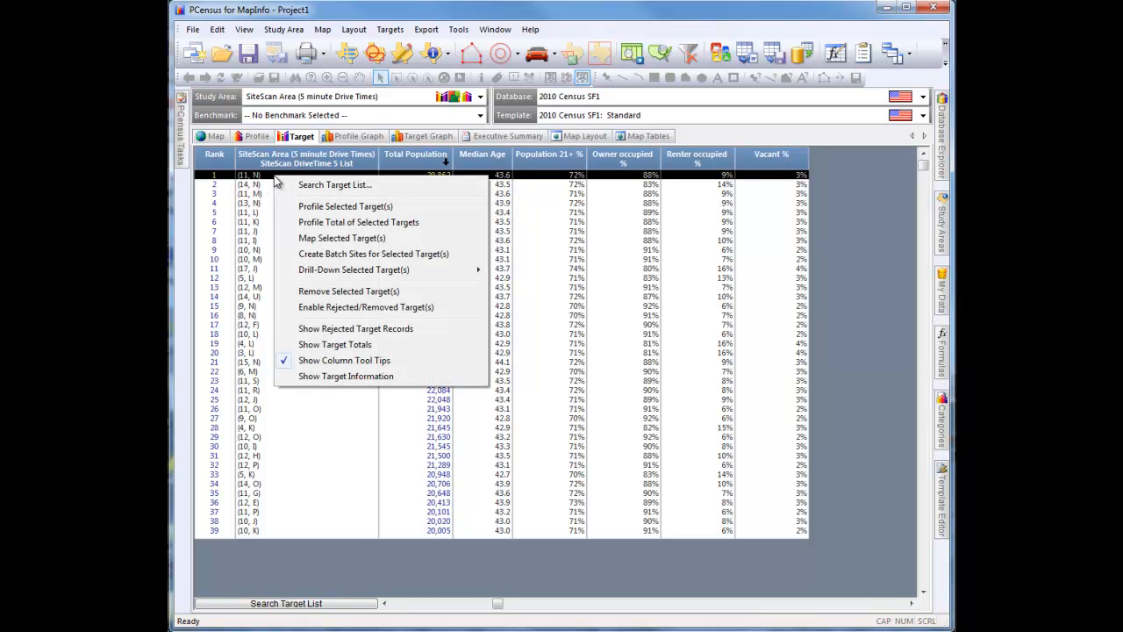
click(409, 210)
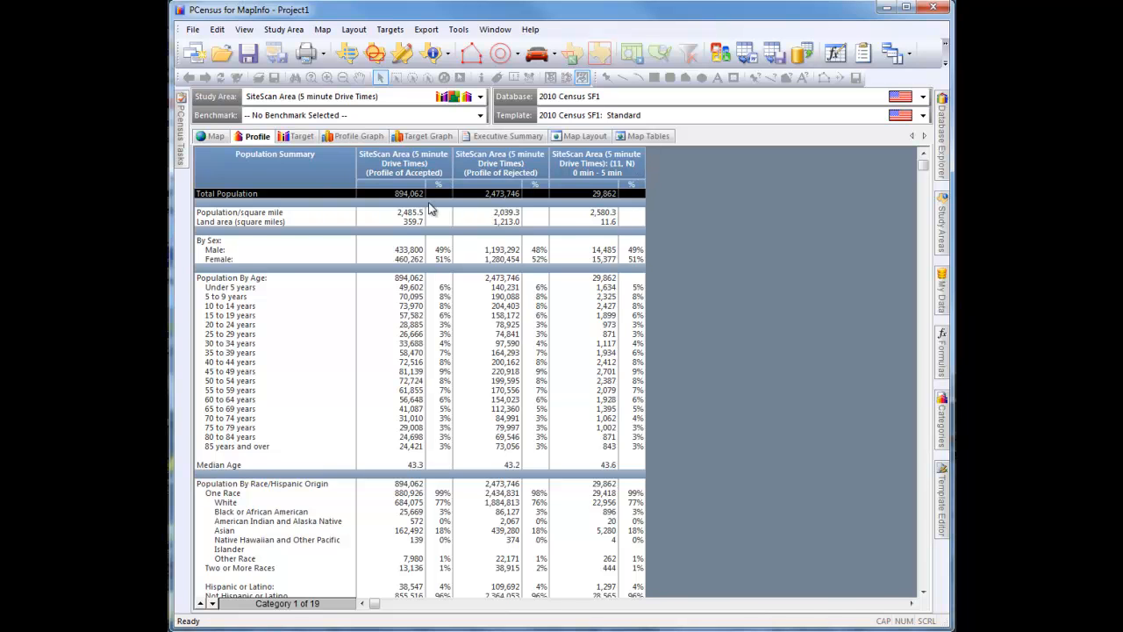
click(215, 137)
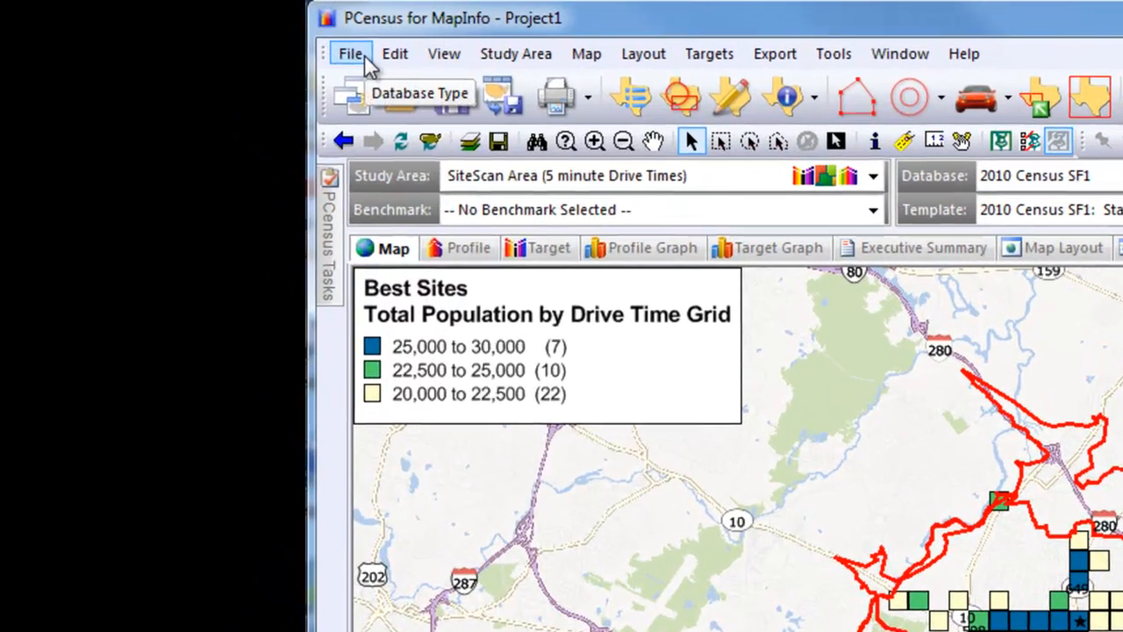
Save the map as a MapInfo workspace named Best Sites.wor in the Sitewise Basemaps folder and open it in MapInfo Professional
click(196, 33)
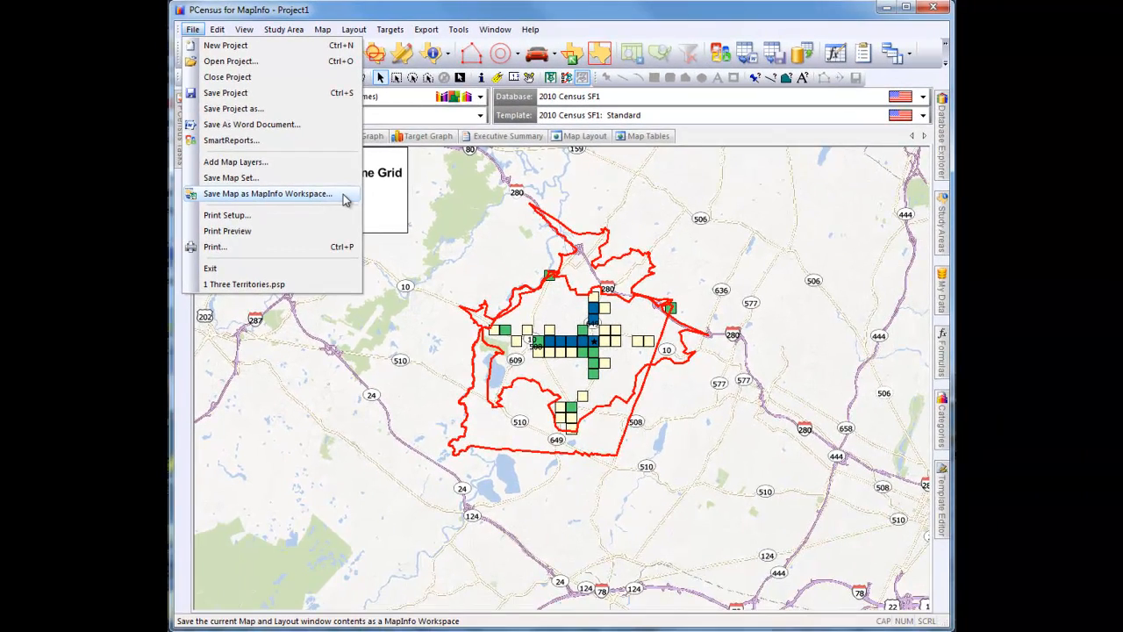
click(346, 200)
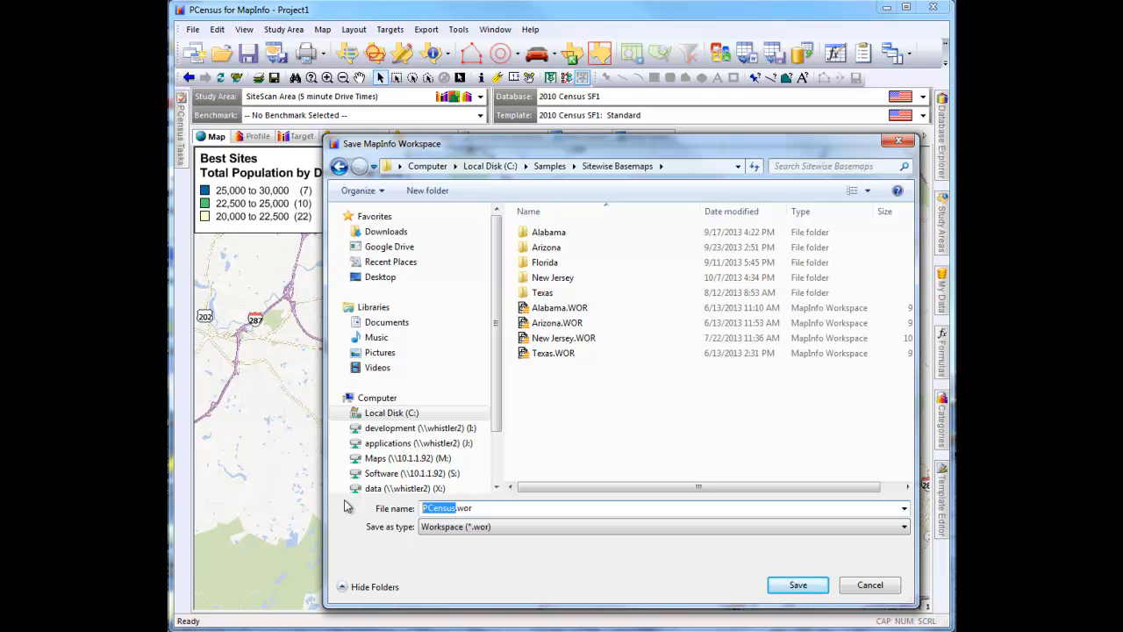
text(Best Sites)
click(798, 585)
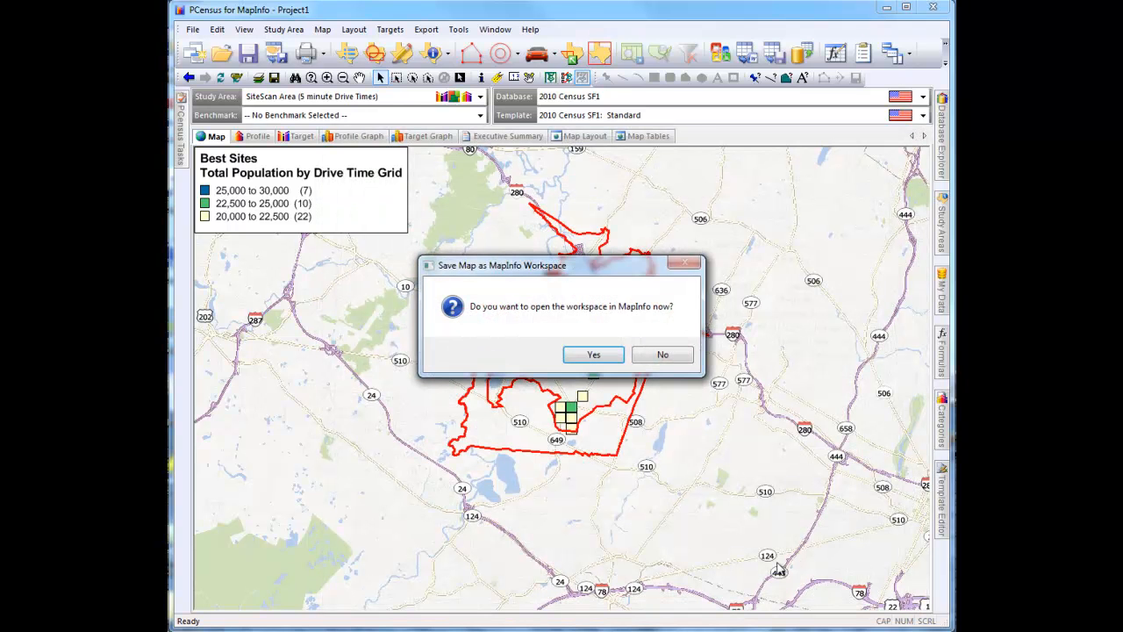
click(617, 359)
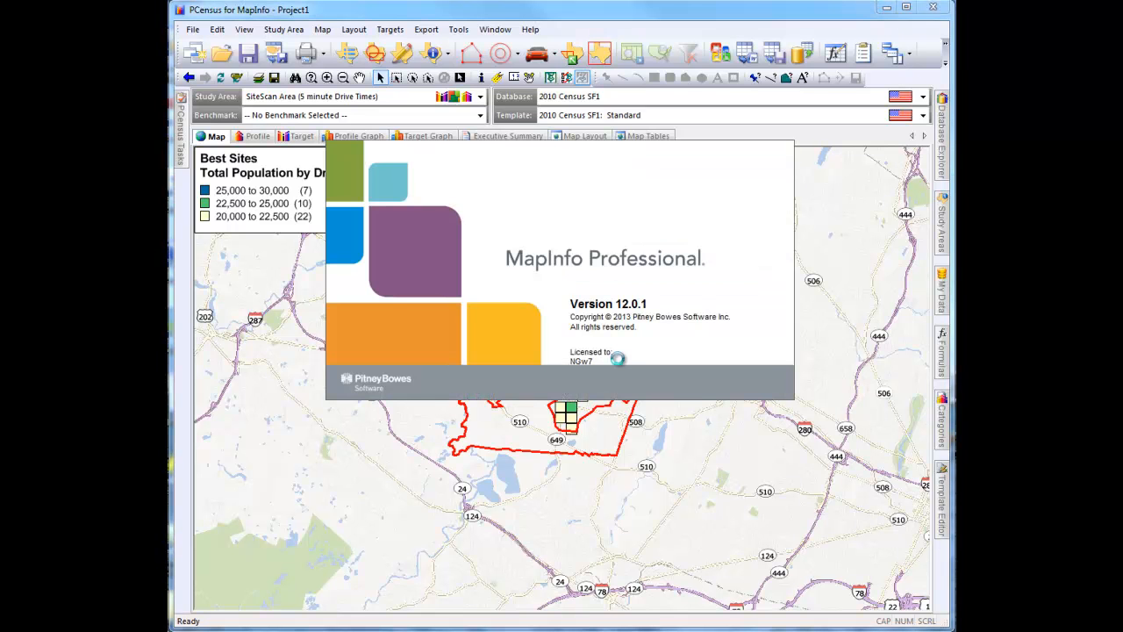